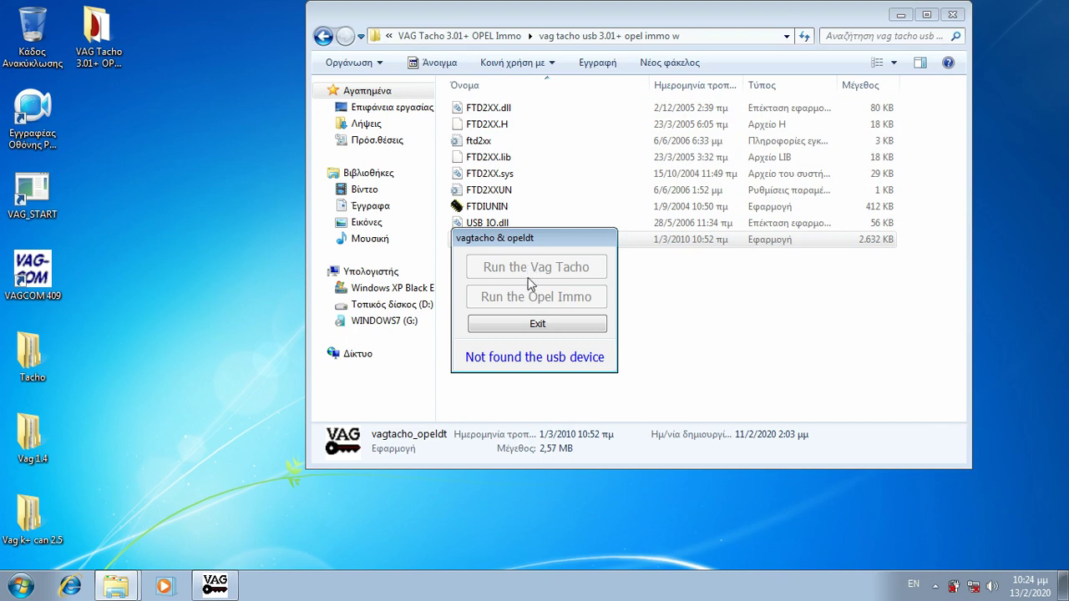
Step: Exit the vagtacho & opeldt launcher and open Device Manager from the Hardware and Sound settings of Control Panel
click(535, 324)
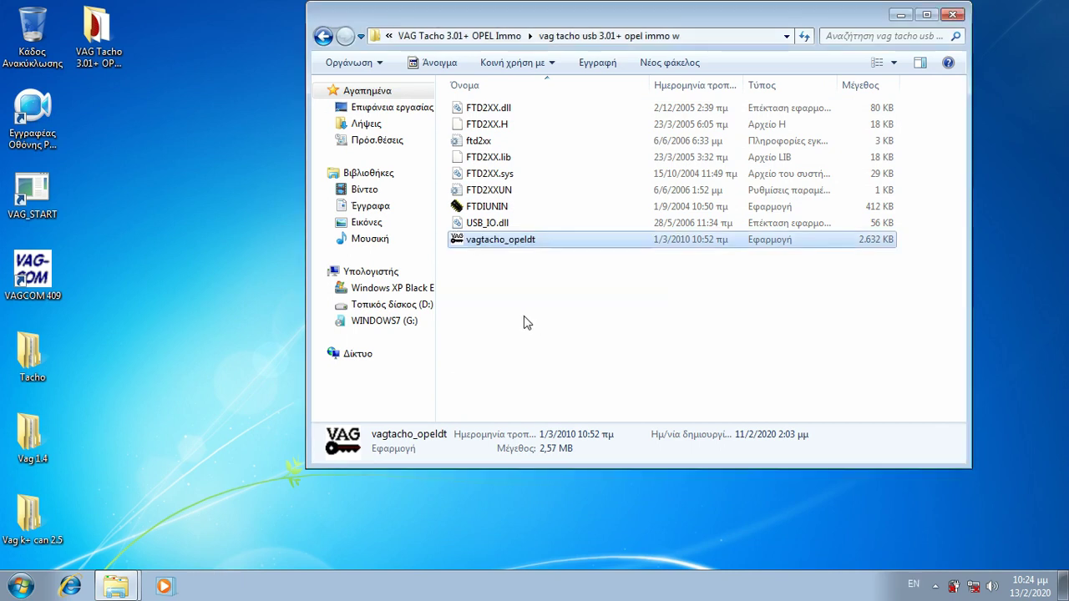
click(20, 587)
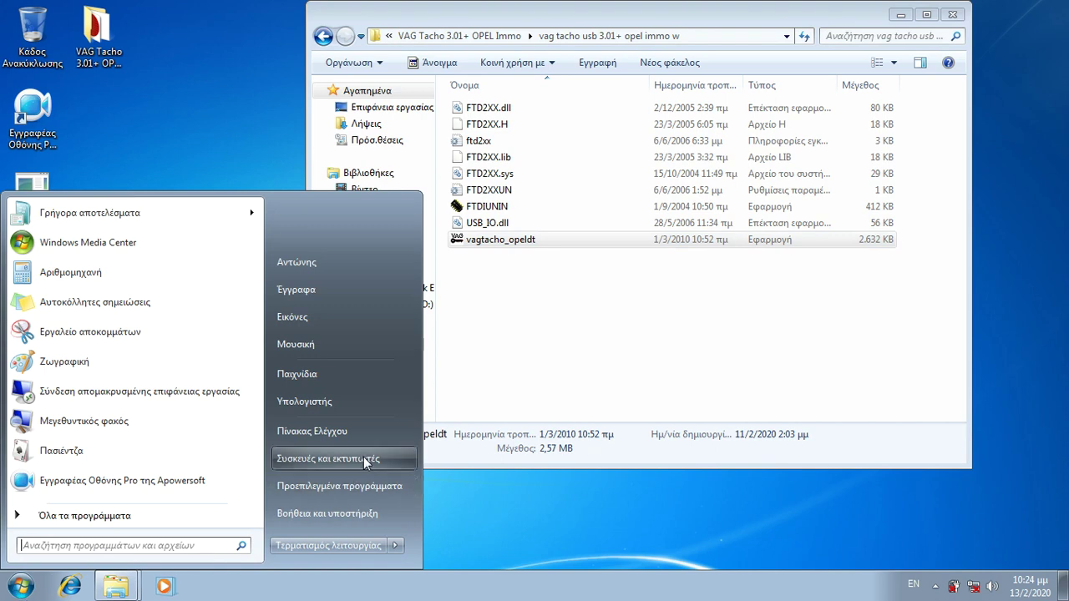
click(359, 431)
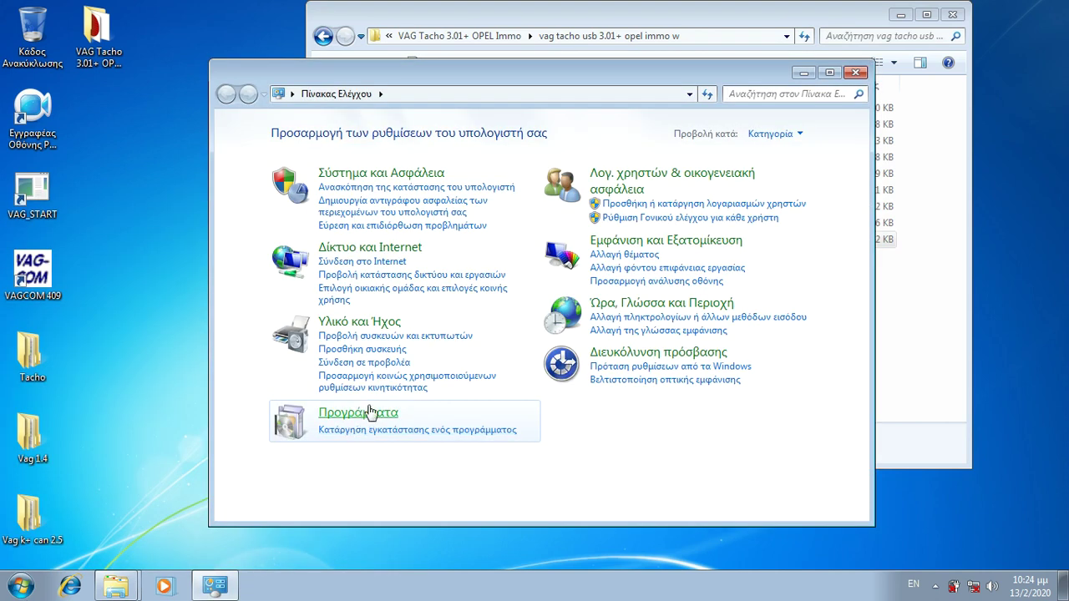
click(361, 324)
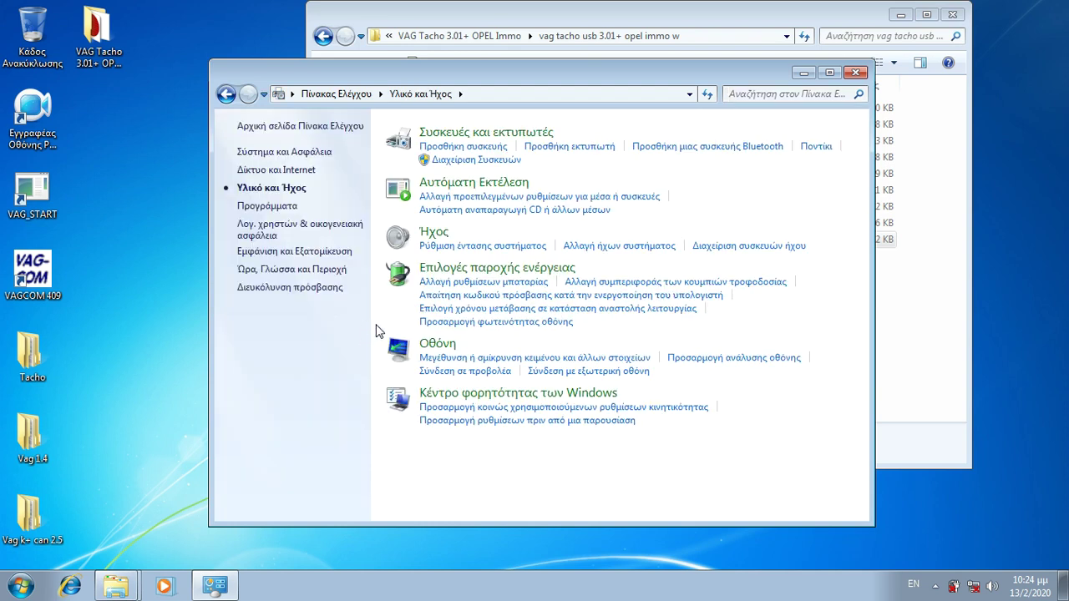
click(493, 161)
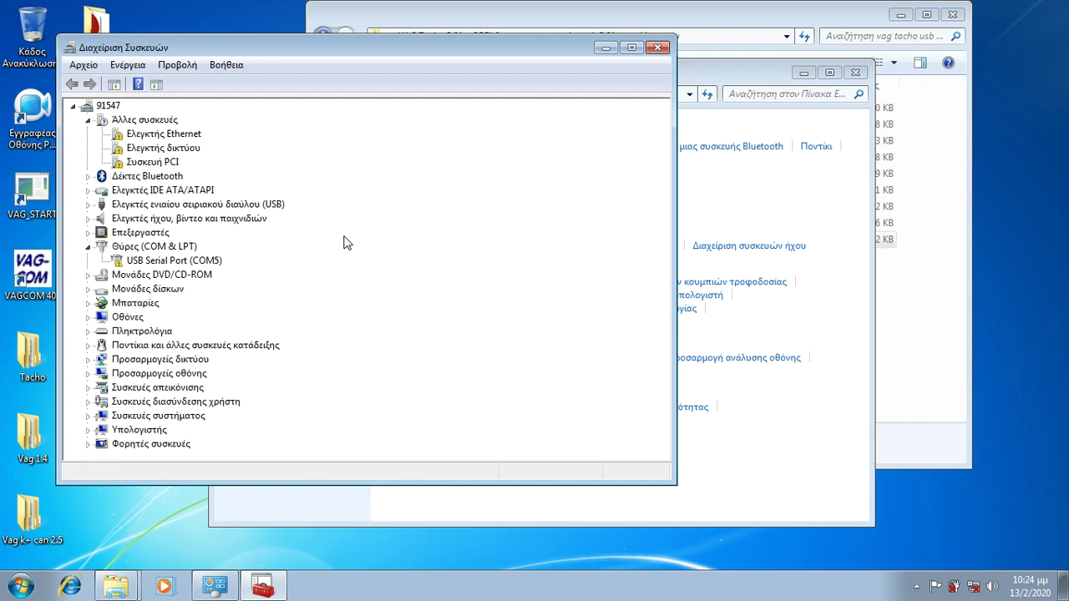
Step: Uninstall the USB Serial Port (COM5) device from its driver properties and confirm the removal
double_click(165, 264)
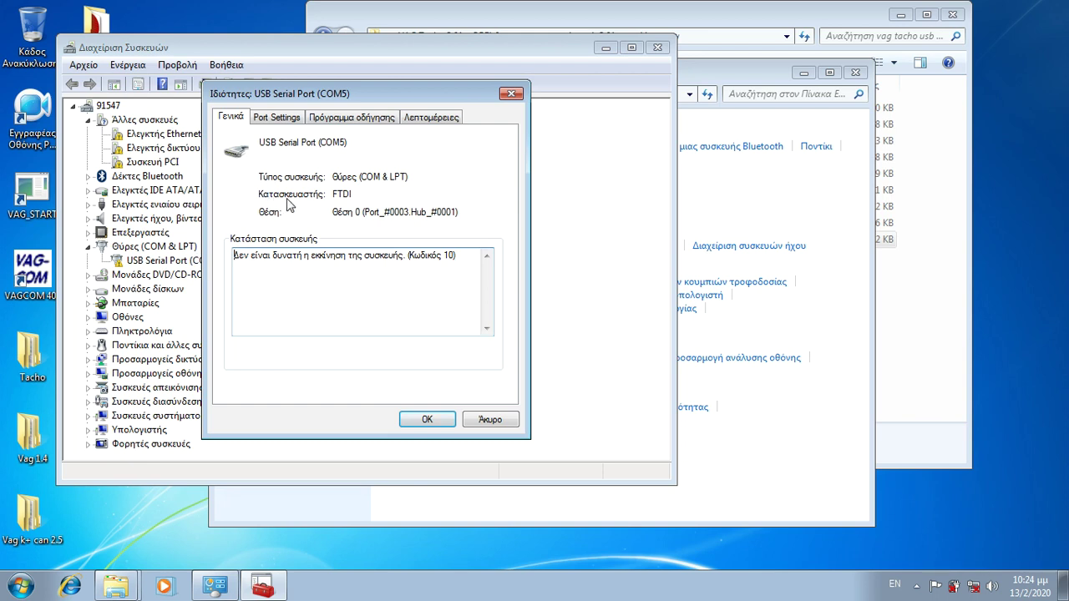
click(292, 118)
click(325, 118)
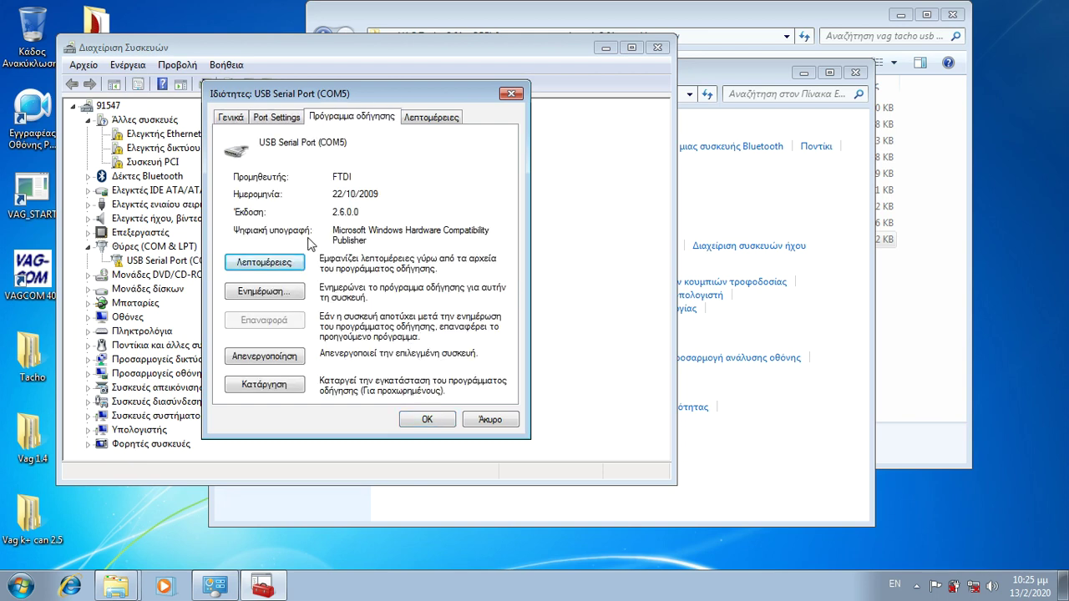
click(283, 387)
click(404, 333)
click(569, 359)
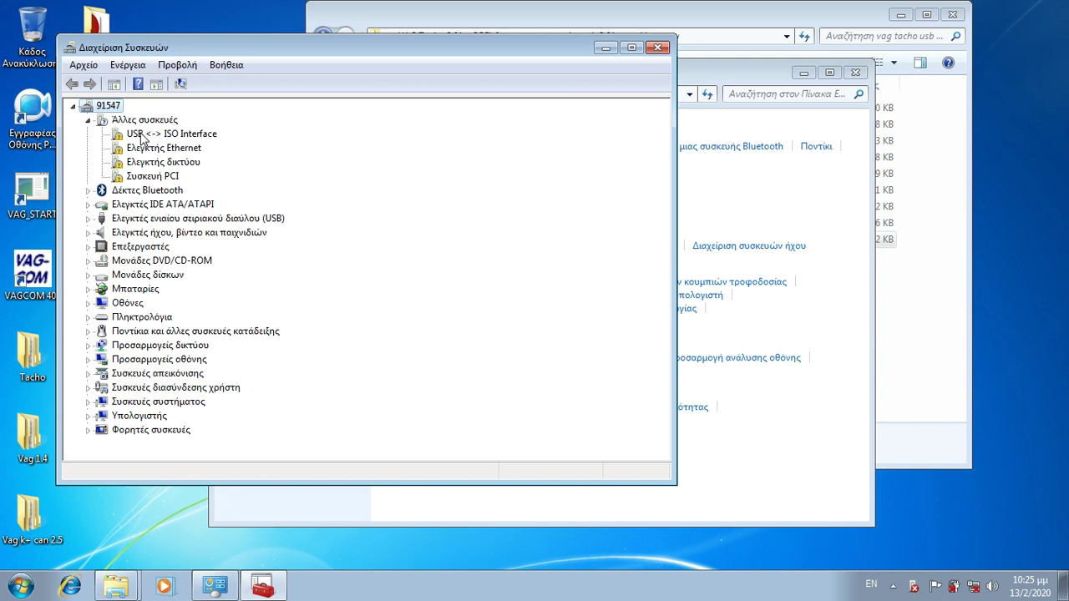
Step: Start a manual driver update for the USB <-> ISO Interface, picking from the computer's driver list with all devices shown
click(142, 136)
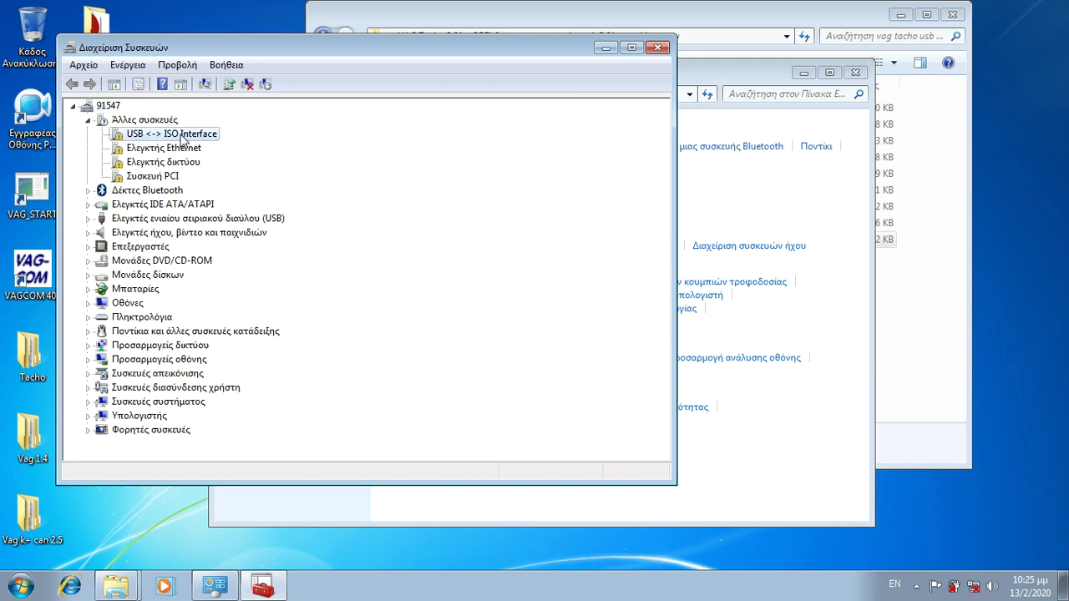
double_click(181, 139)
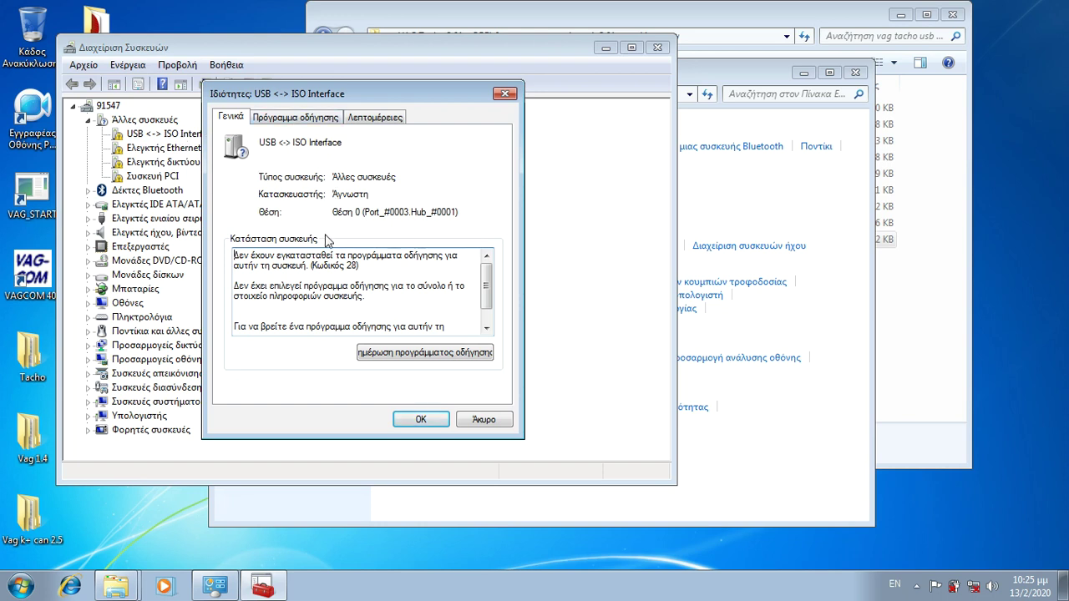
click(318, 124)
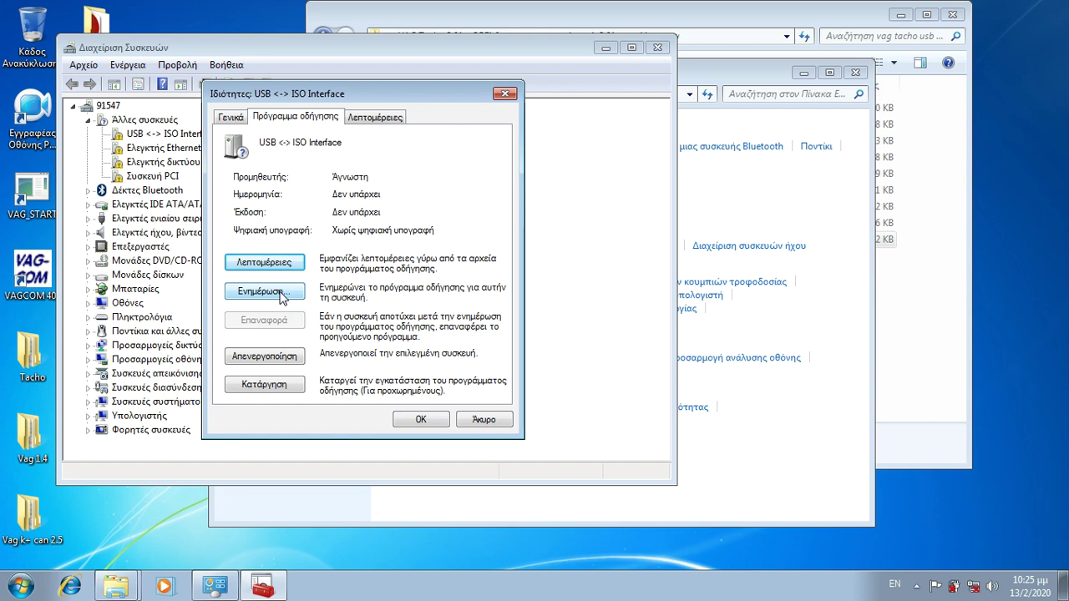
click(263, 292)
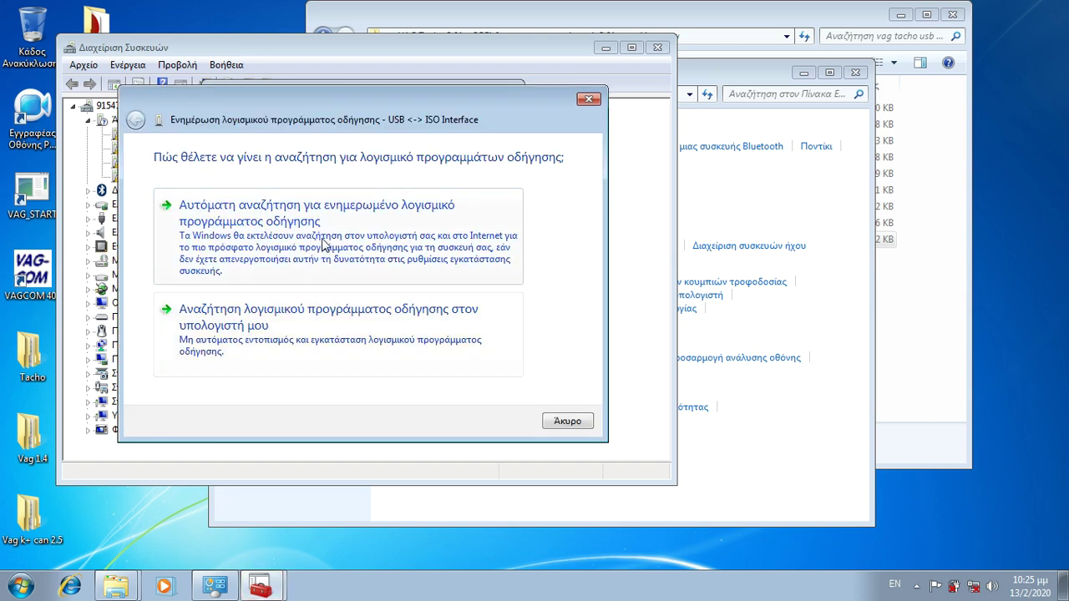
click(303, 318)
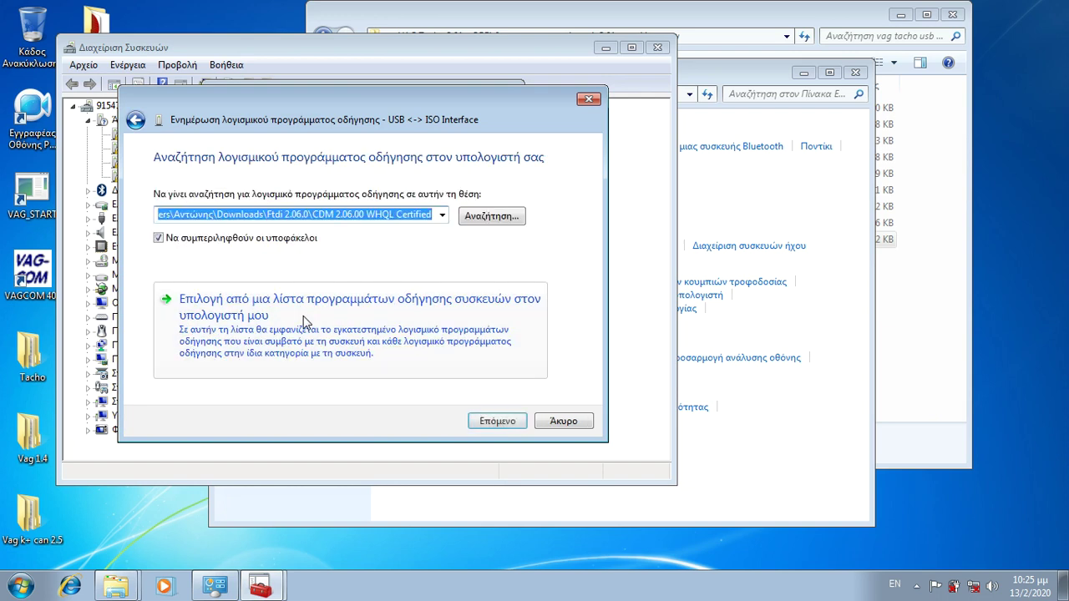
click(363, 325)
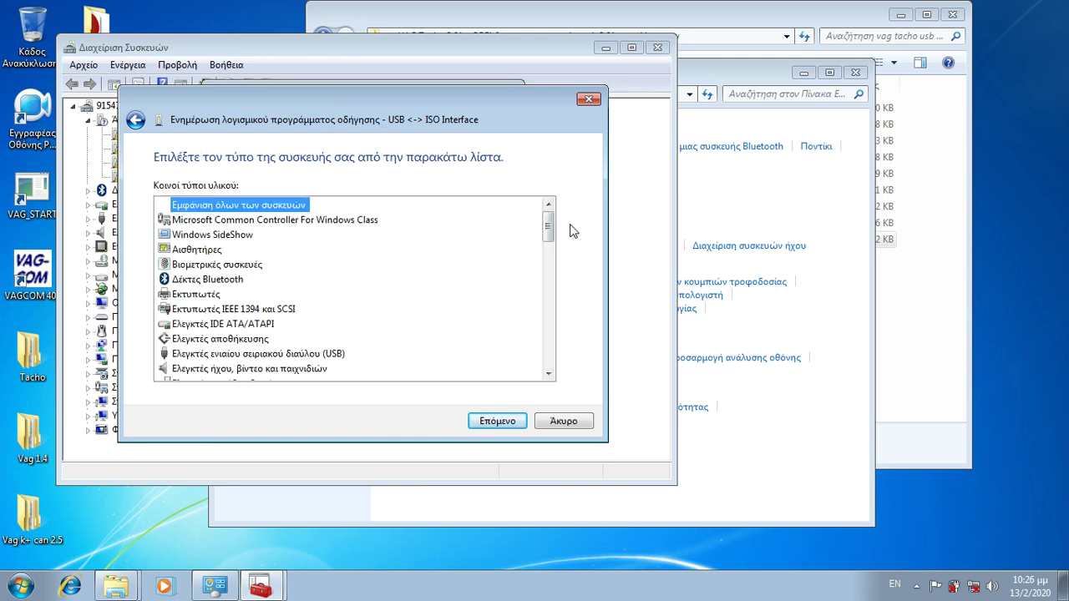
click(499, 421)
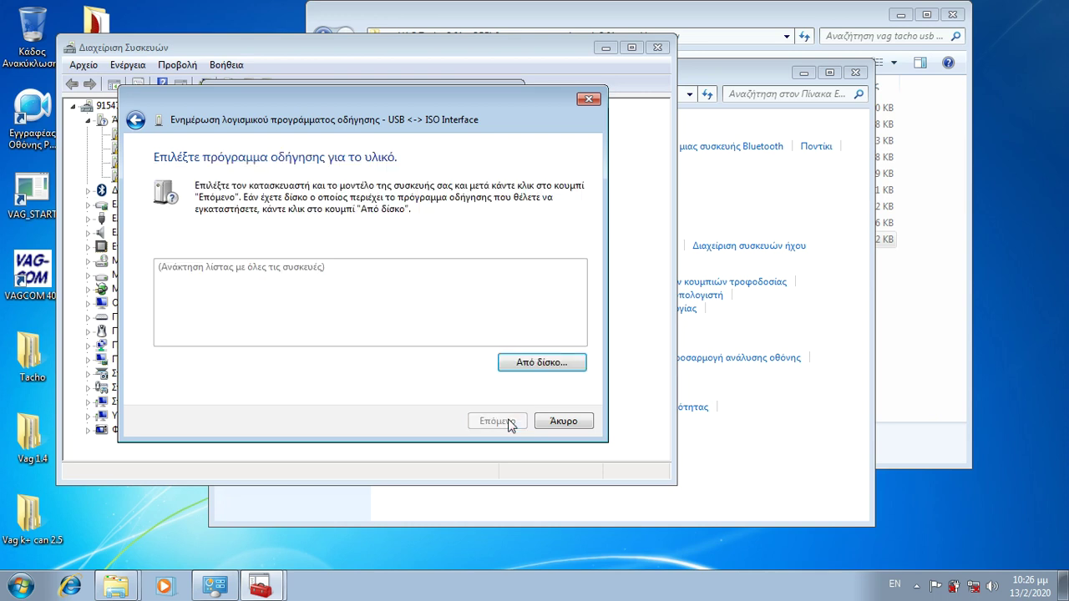
Step: Load the driver from disk using the ftdibus file in the CDM 2.06.00 WHQL Certified folder
click(540, 365)
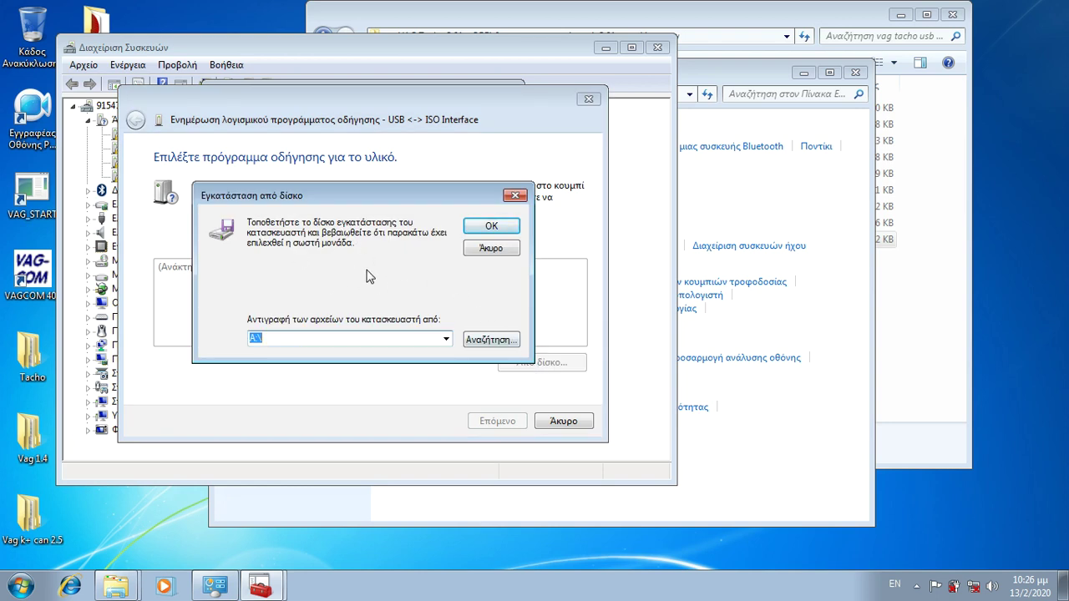
click(492, 340)
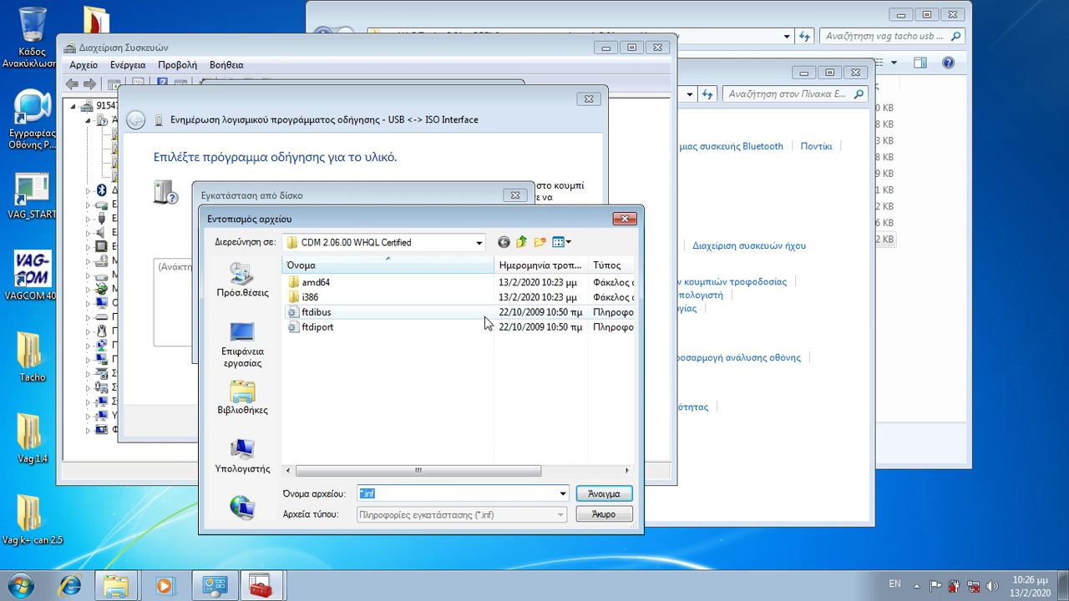
click(420, 317)
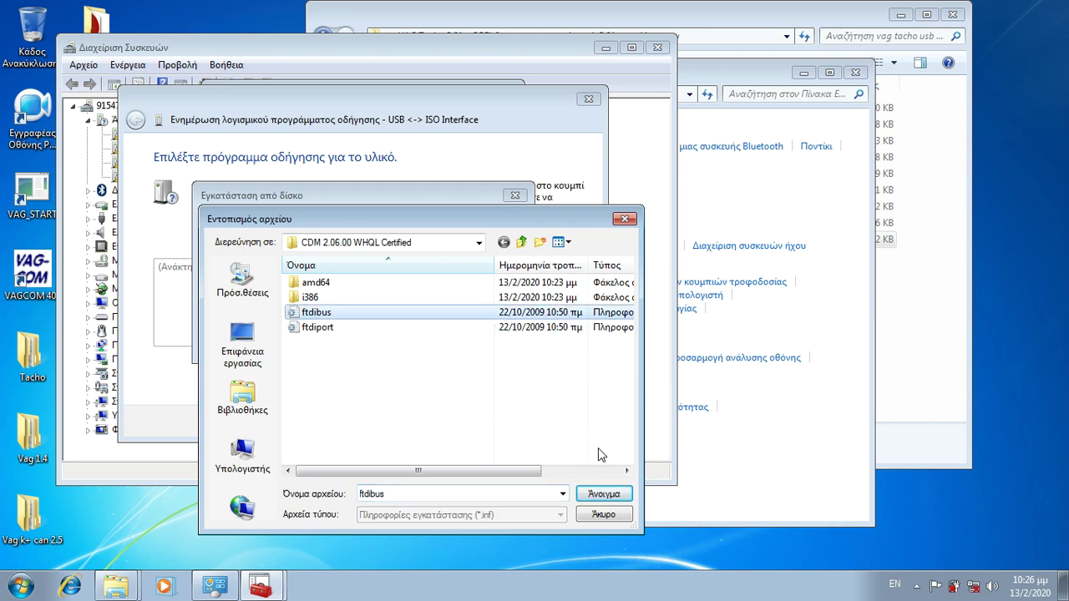
click(601, 494)
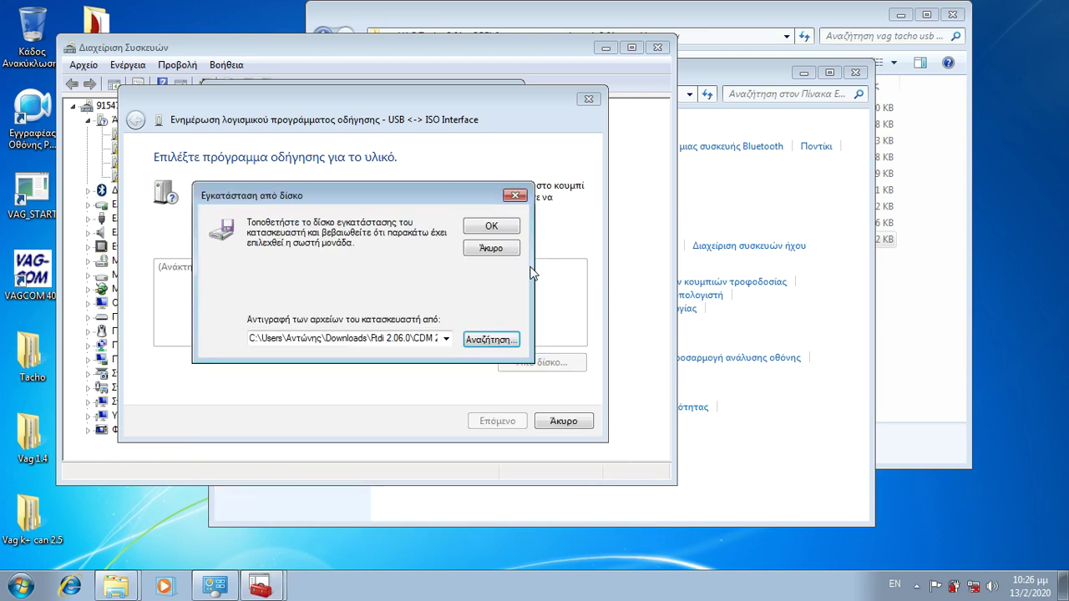
click(511, 229)
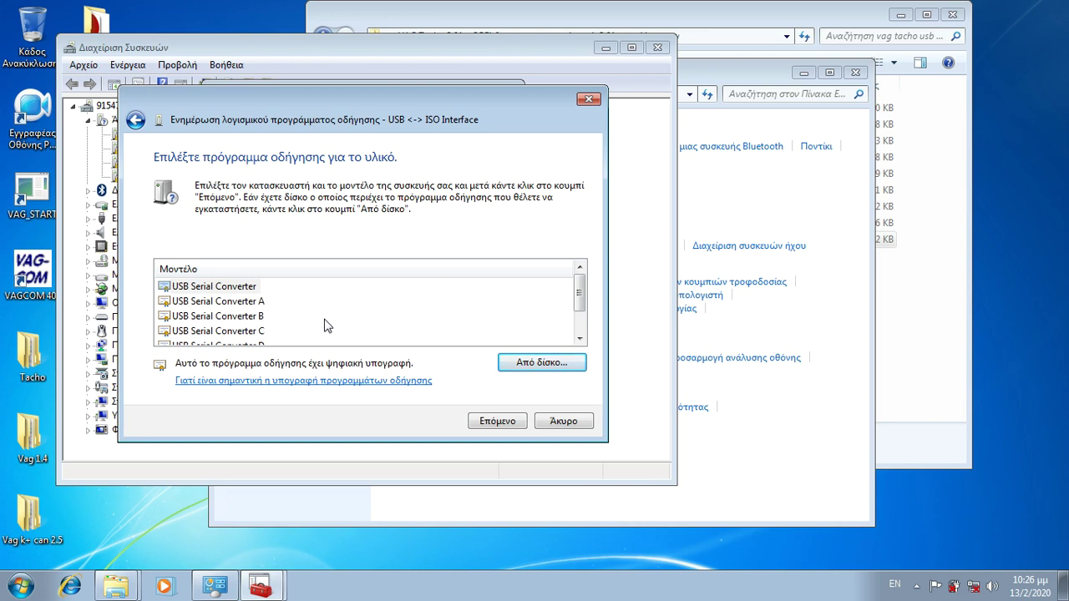
Step: Install the USB Serial Converter A driver model for the interface and close the update wizard and device properties
mouse_move(579, 294)
mouse_down()
mouse_move(583, 330)
mouse_move(580, 289)
mouse_up()
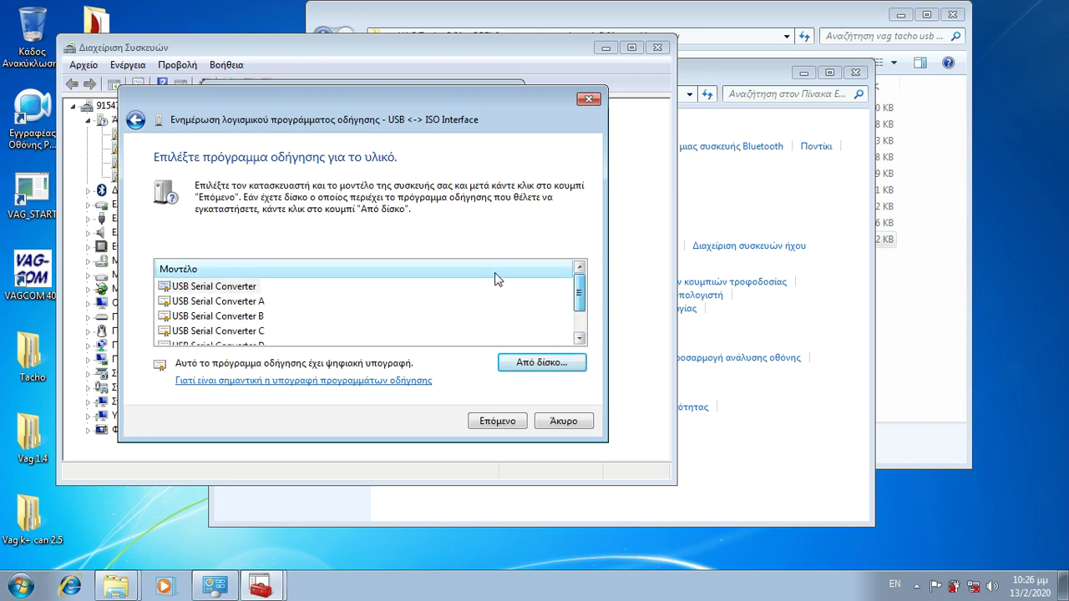
click(258, 302)
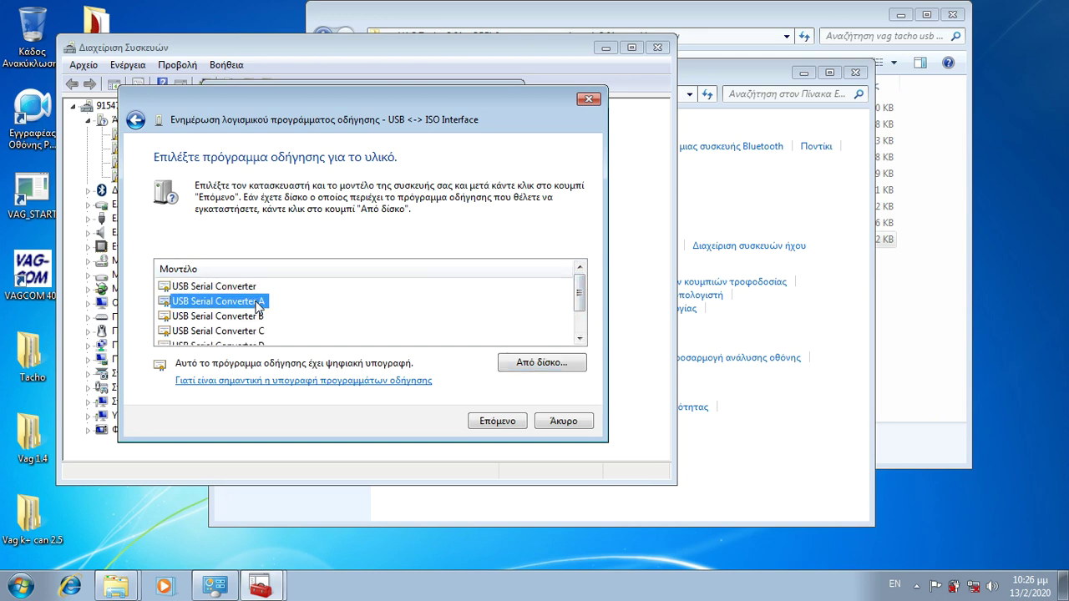
click(510, 423)
click(612, 382)
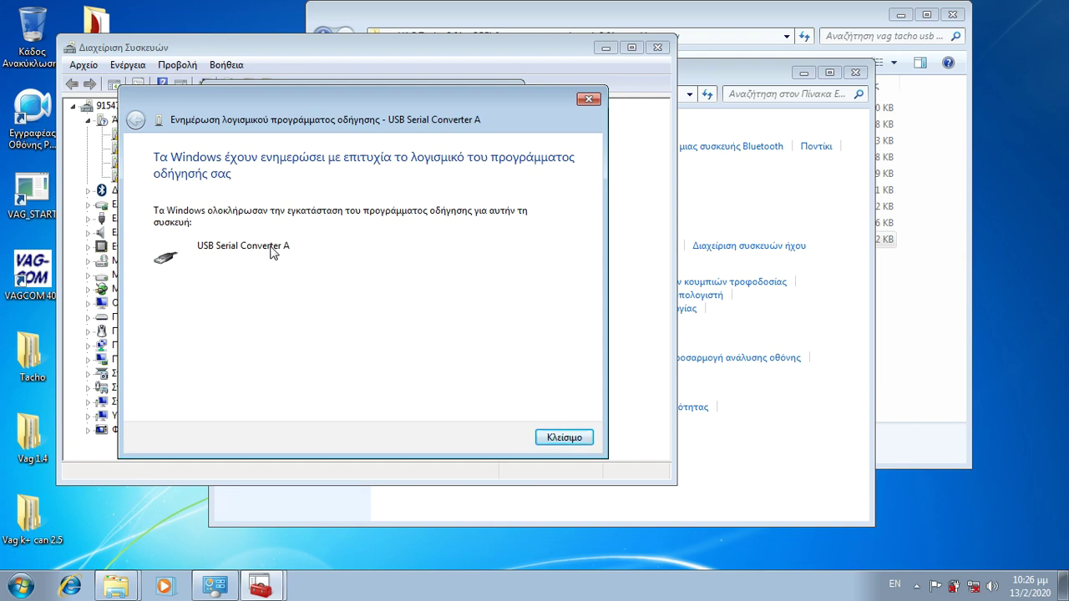
click(558, 436)
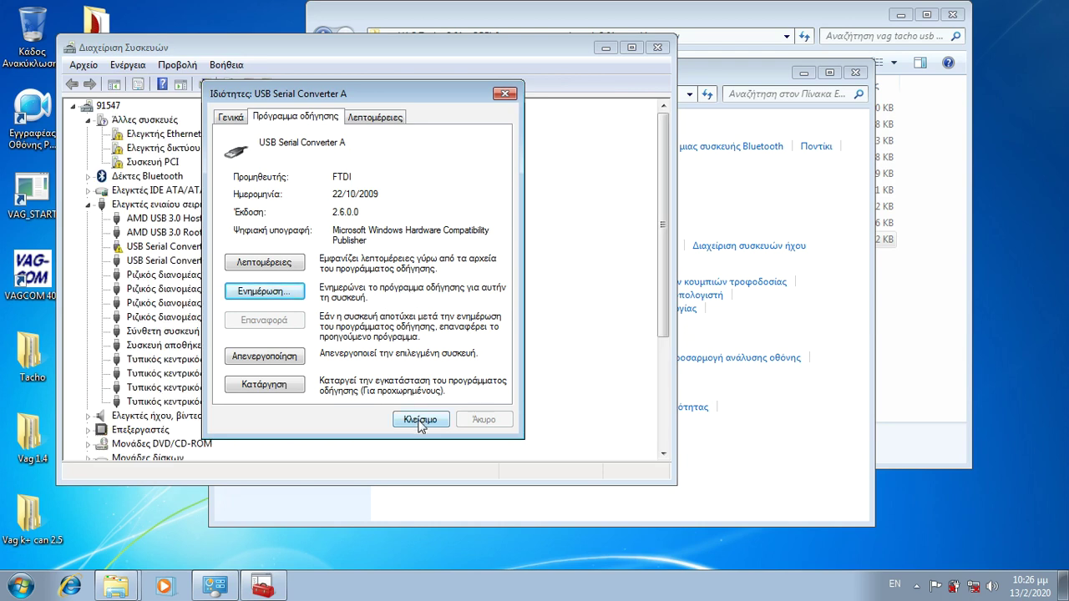
click(420, 420)
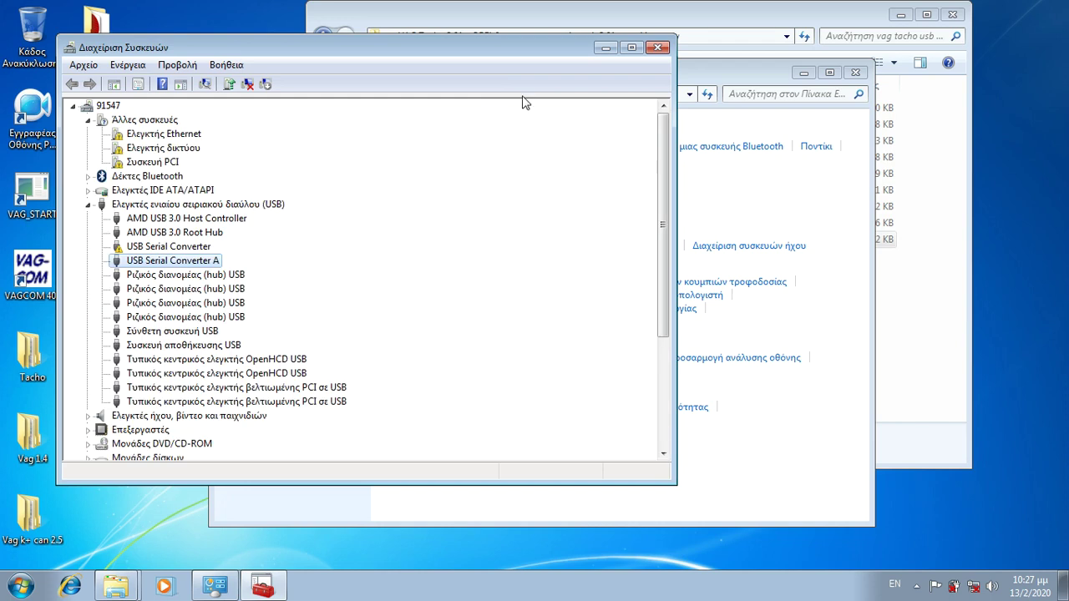
Step: Minimize Device Manager and Control Panel, start vagtacho_opeldt from its folder and run the Vag Tacho program
click(606, 47)
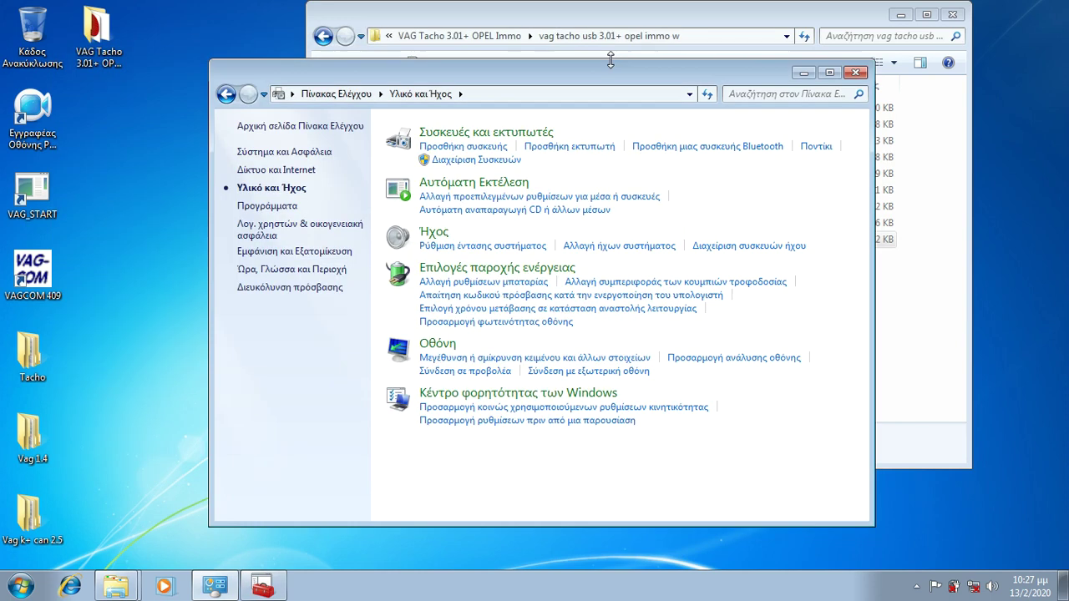
click(803, 74)
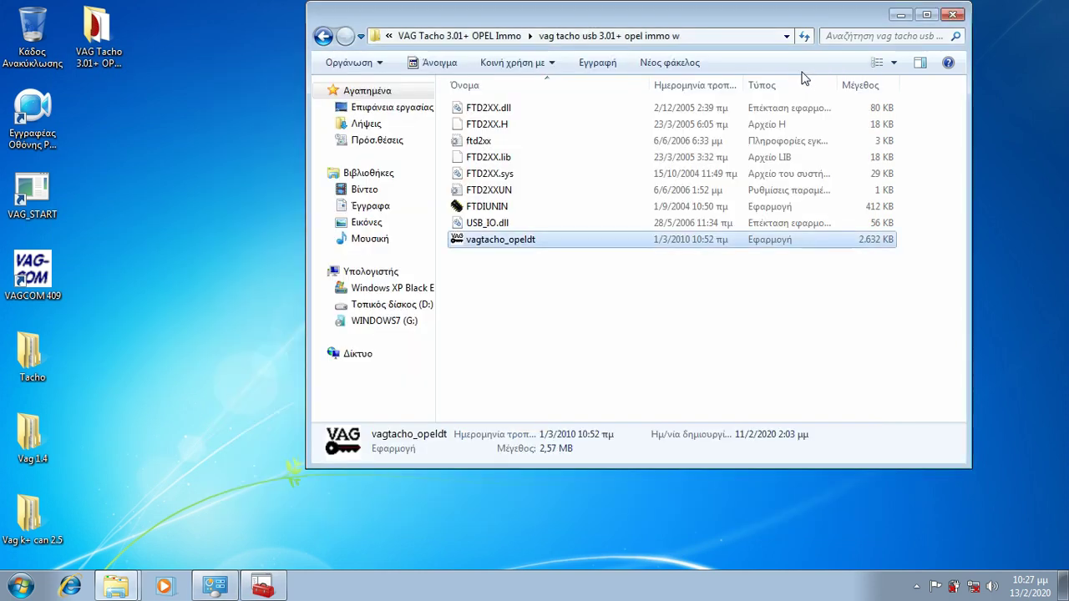
right_click(582, 246)
click(598, 267)
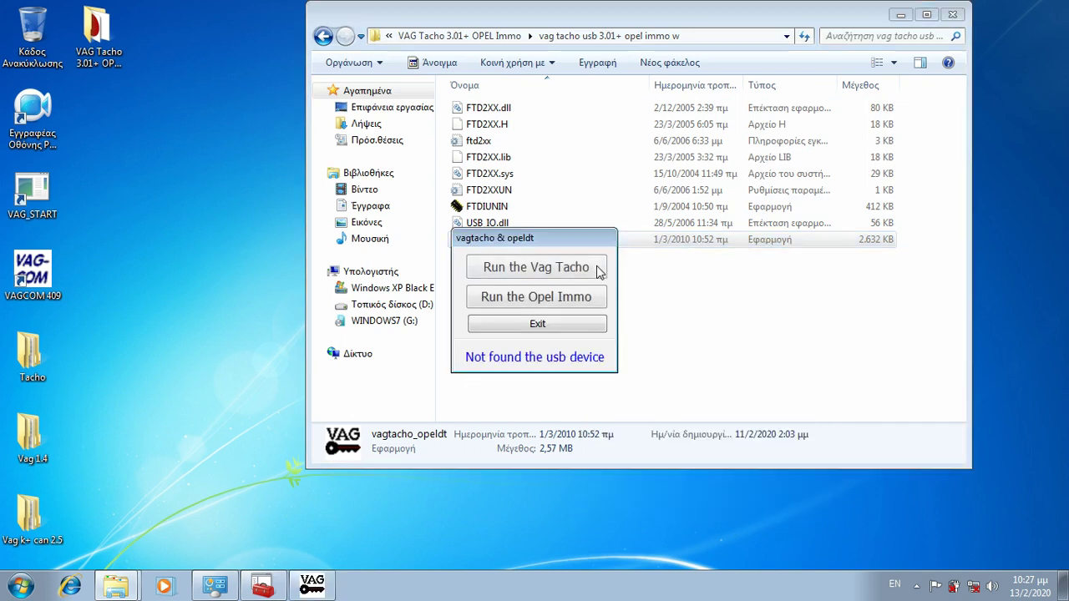
click(535, 272)
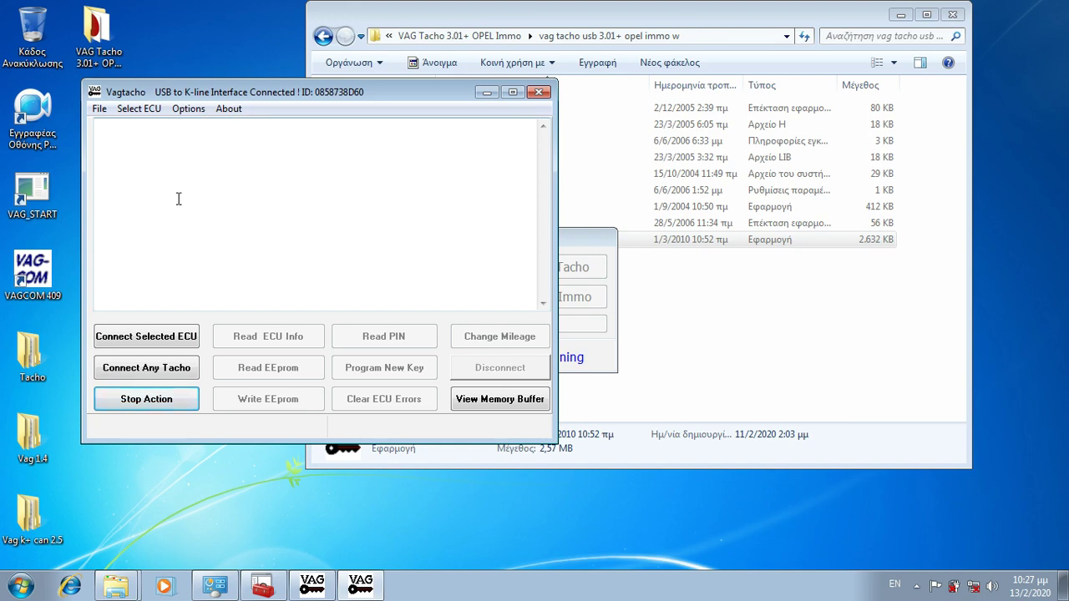
Step: Check Vagtacho's version information and its file commands, and exit both the program and its launcher
click(228, 112)
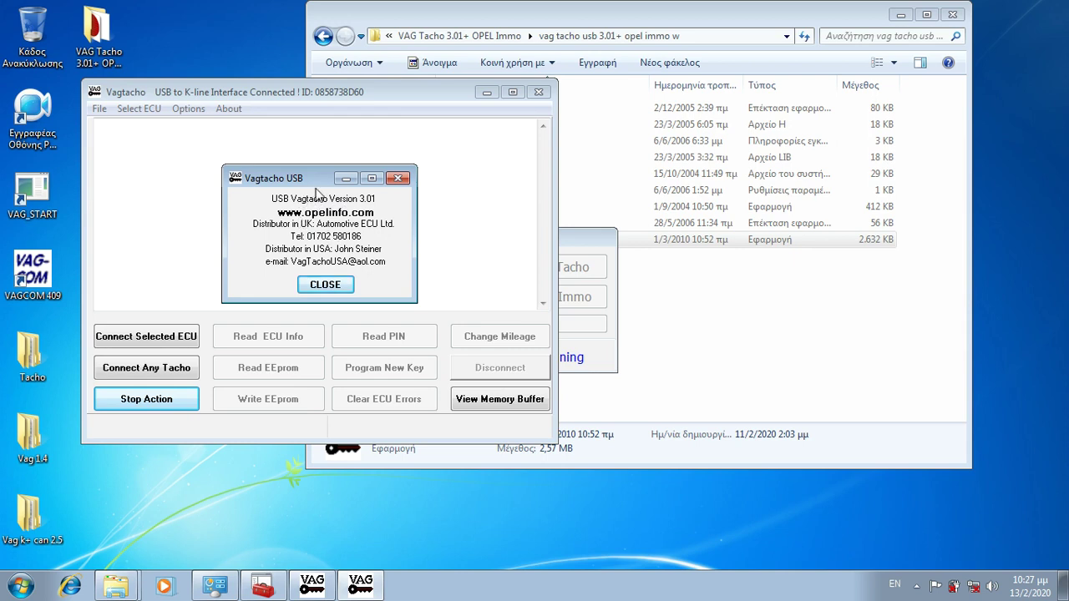
click(325, 285)
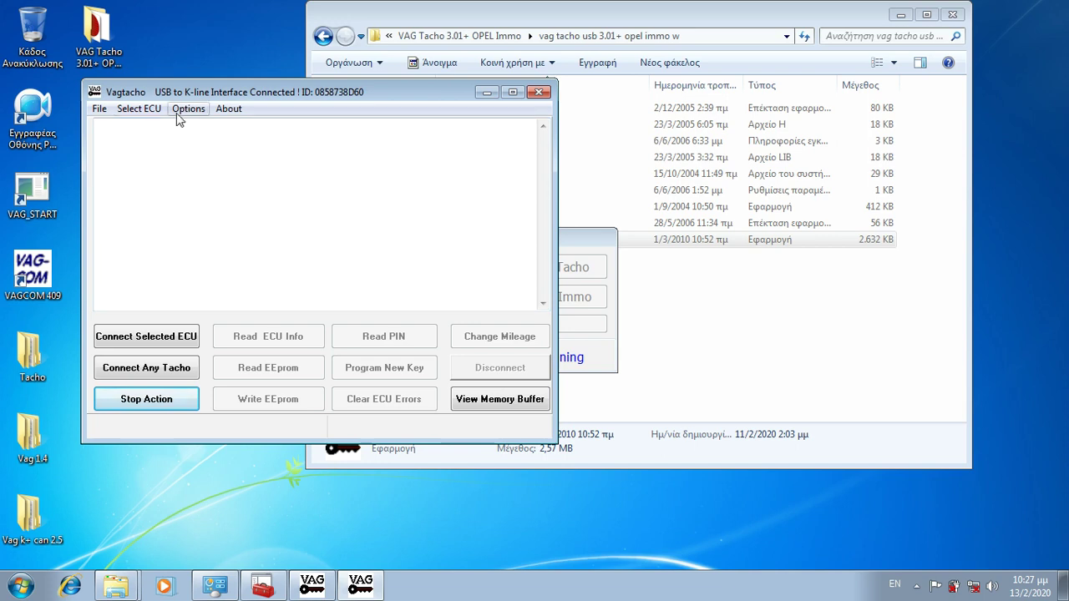
click(99, 110)
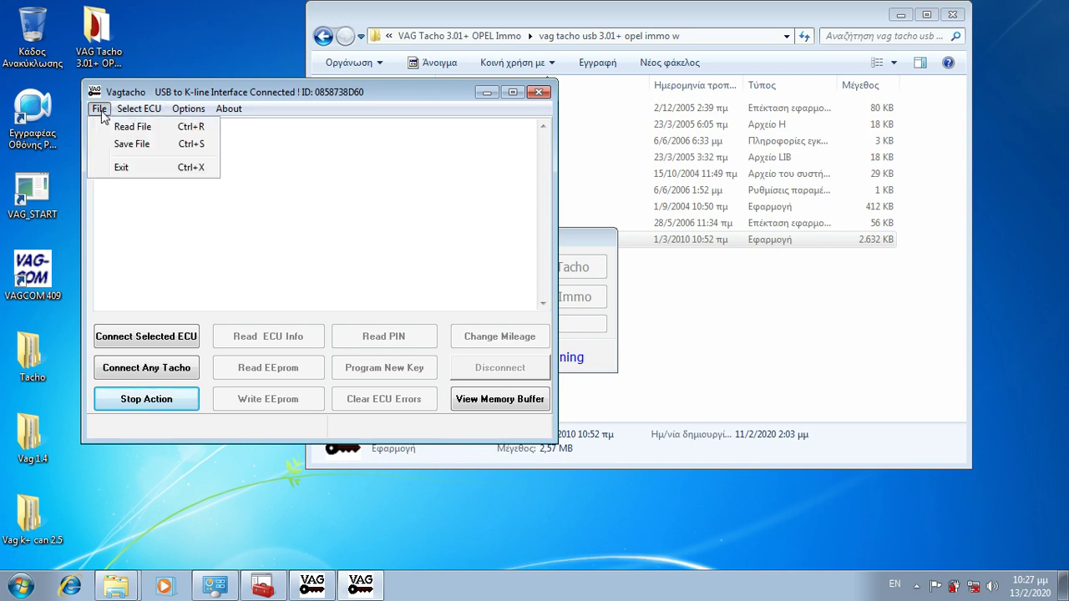
mouse_move(138, 116)
click(267, 237)
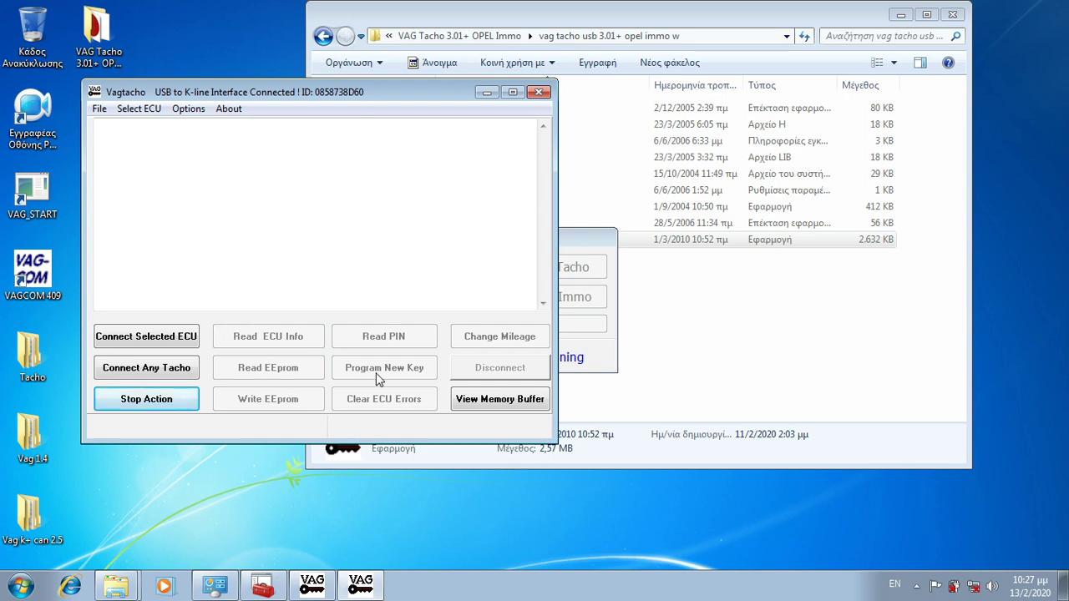
click(539, 94)
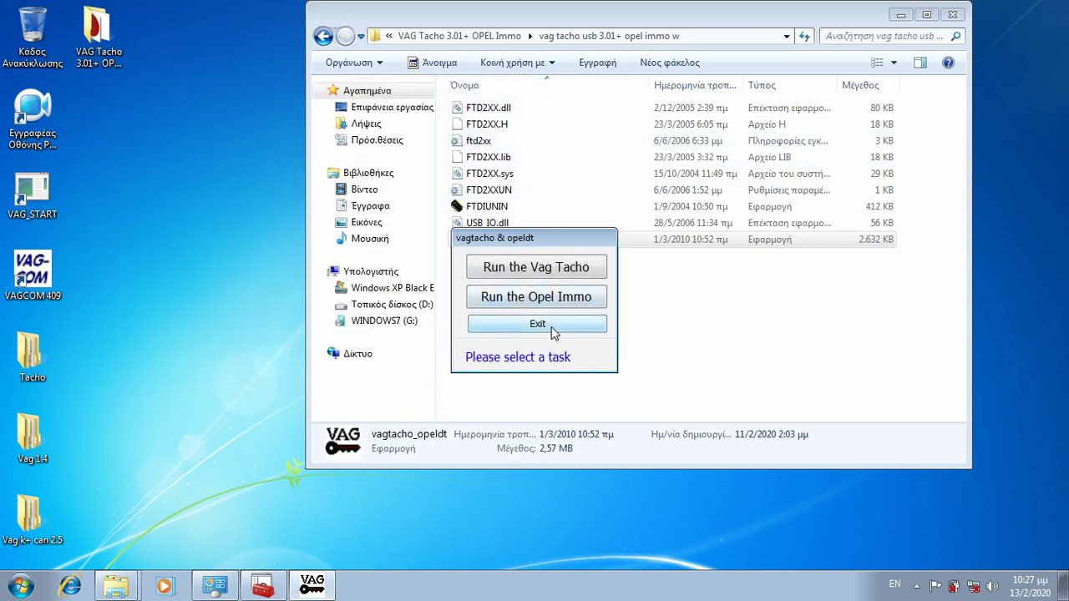
click(552, 327)
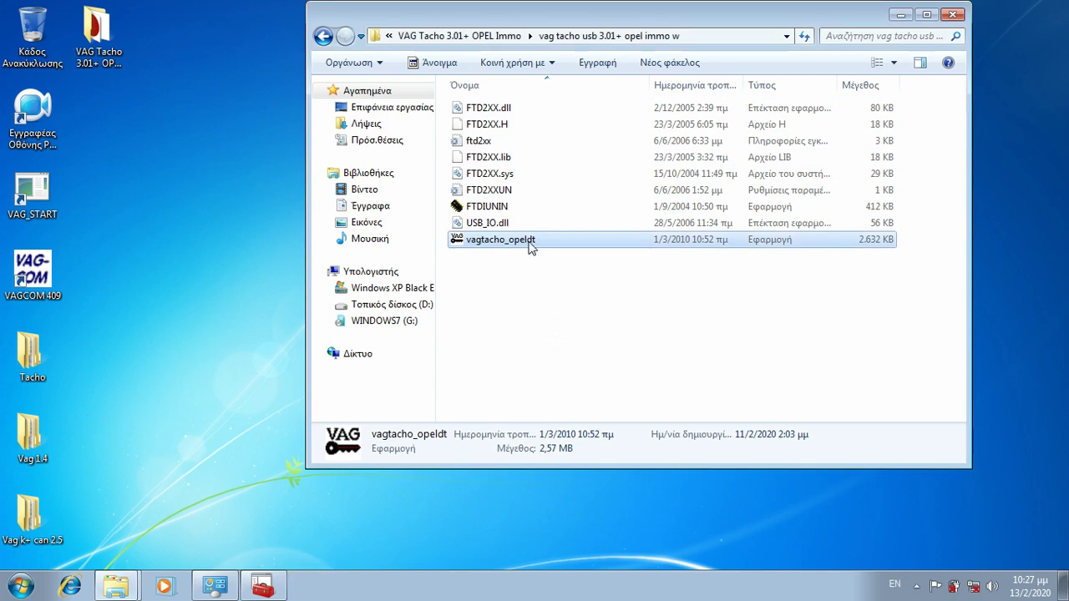
Step: Start vagtacho_opeldt again, run the Vag Tacho program to check its USB to K-line interface connection, and close the program
right_click(529, 244)
click(558, 270)
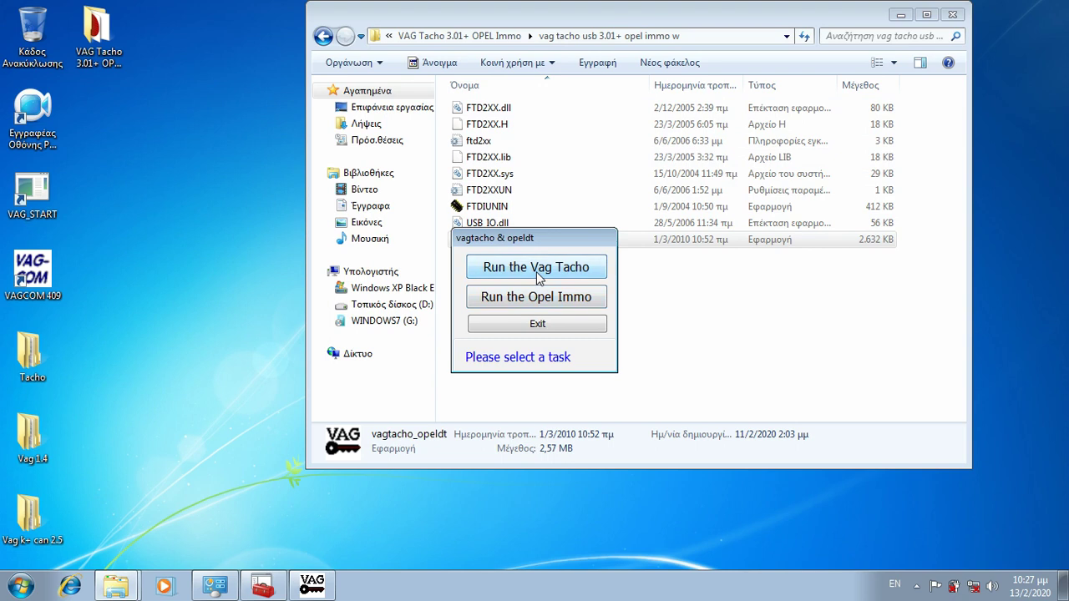
click(536, 269)
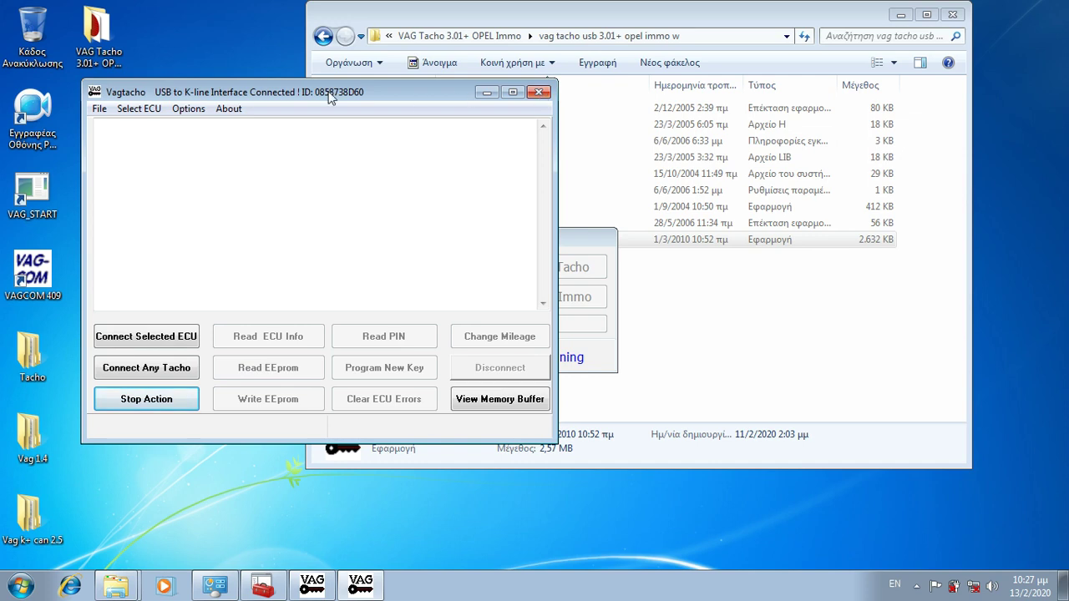
click(539, 92)
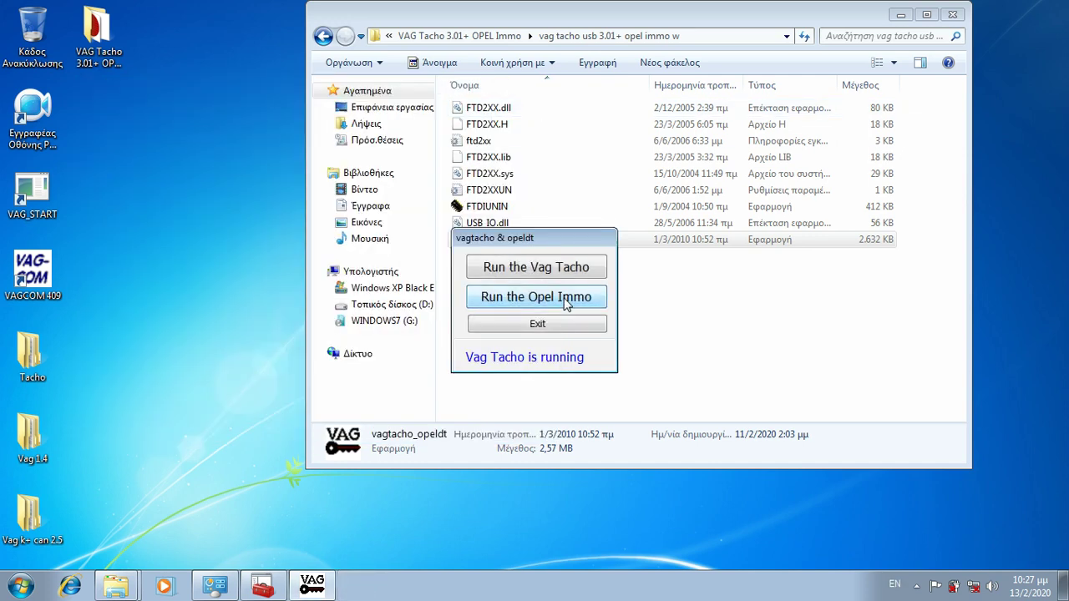
Step: Run the Opel Immo program from the launcher to check its interface connection, and exit both the program and the launcher
click(564, 301)
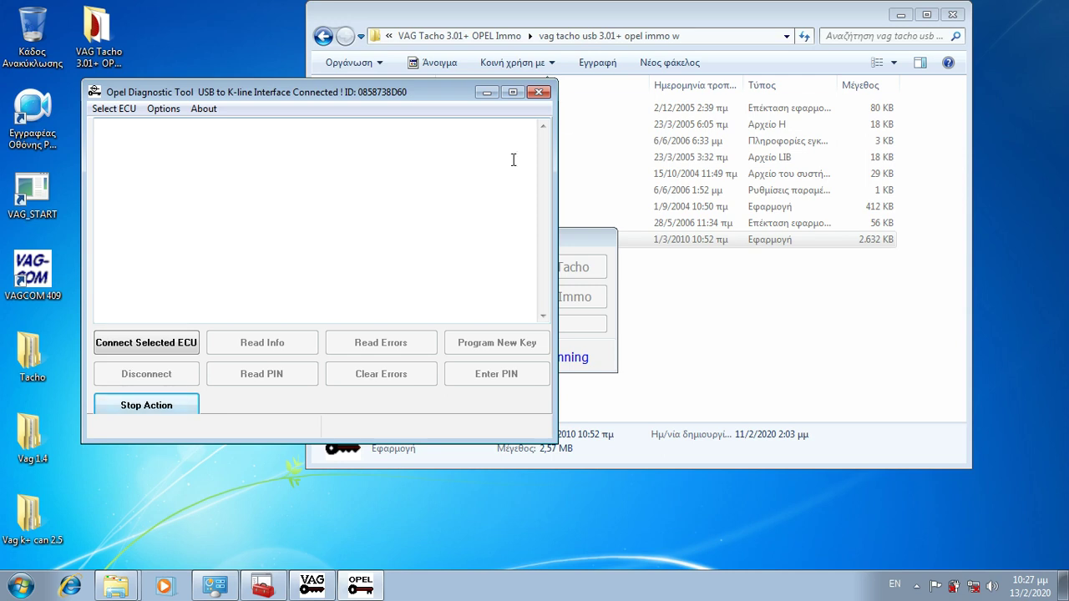
click(539, 92)
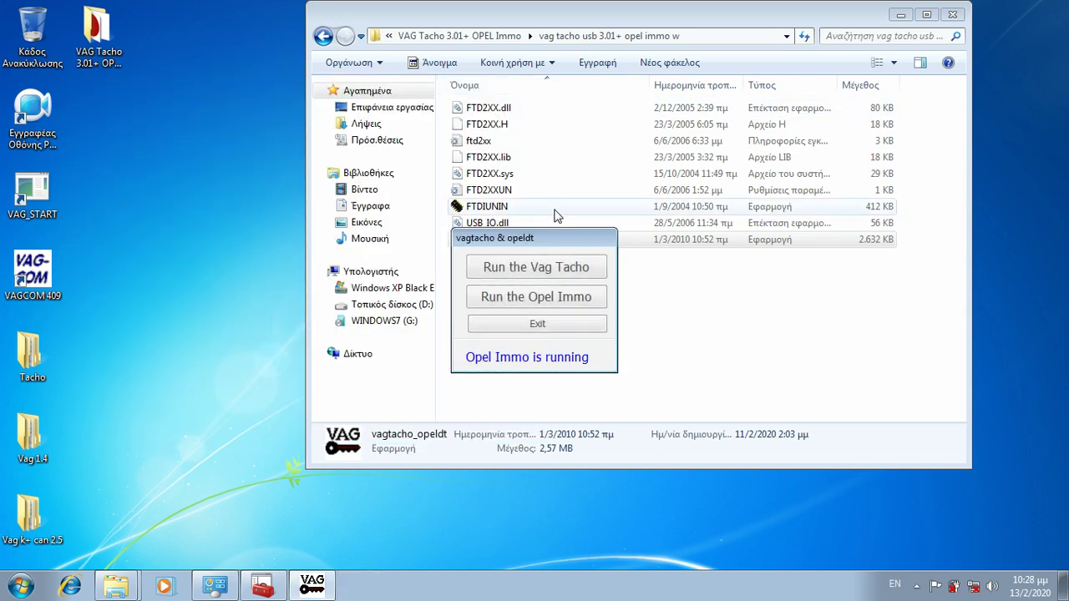
click(549, 323)
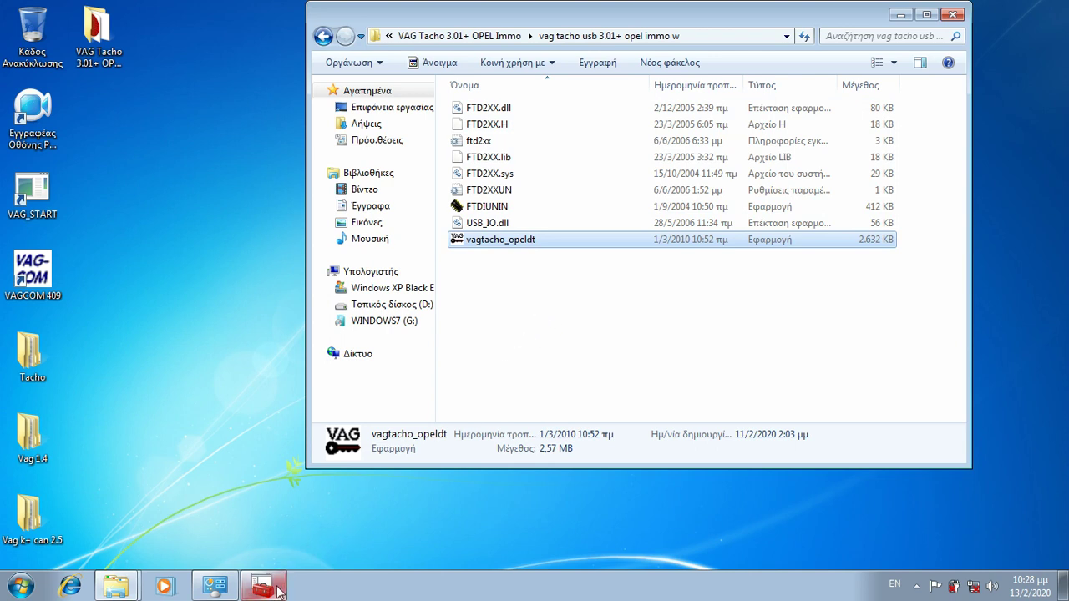
click(549, 541)
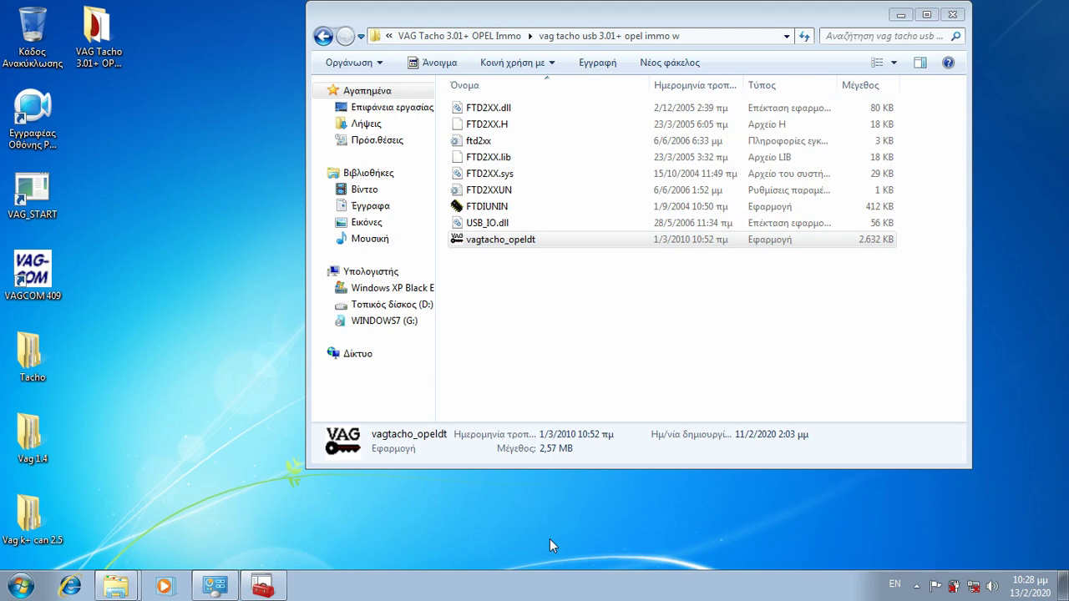